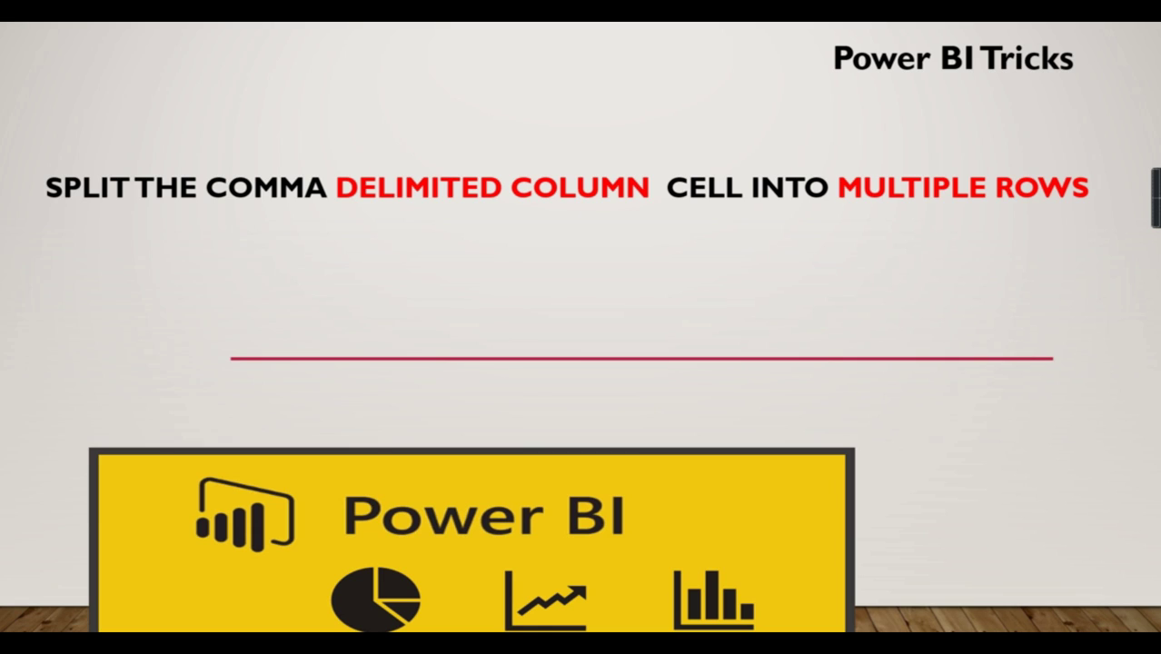
Step: Reveal the sample slide row holding an e-mail and NG123,NG124,NG125
{"action": "left_click", "coordinate": [263, 290]}
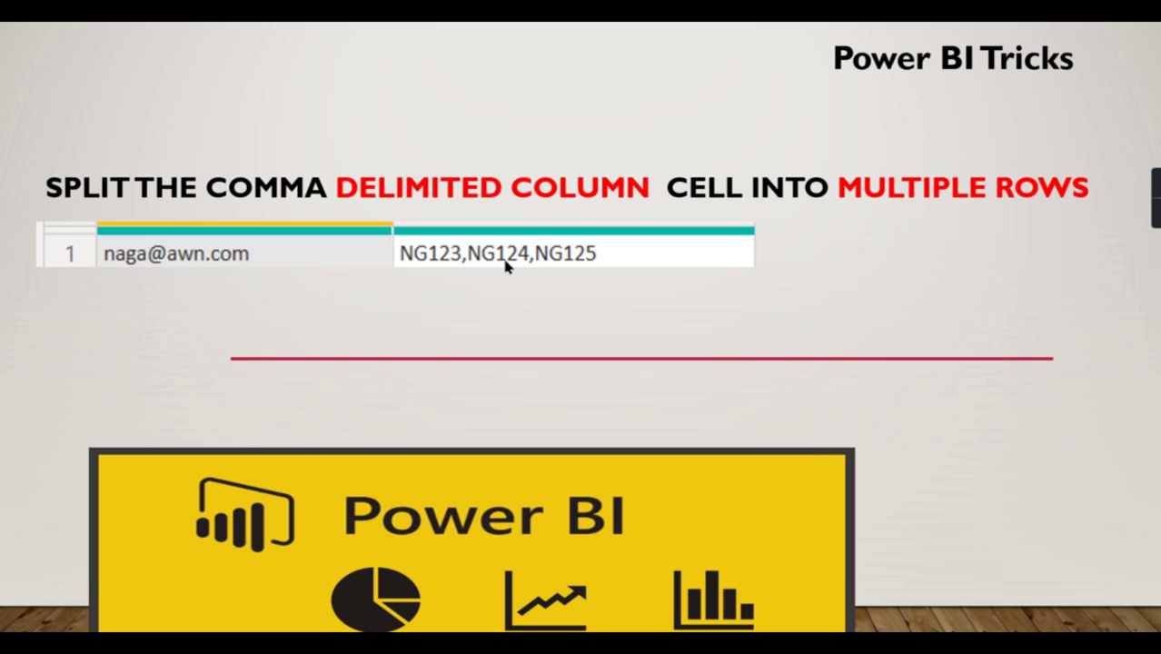
Step: Reveal the three result rows NG123, NG124 and NG125, then end the slideshow
{"action": "left_click", "coordinate": [582, 264]}
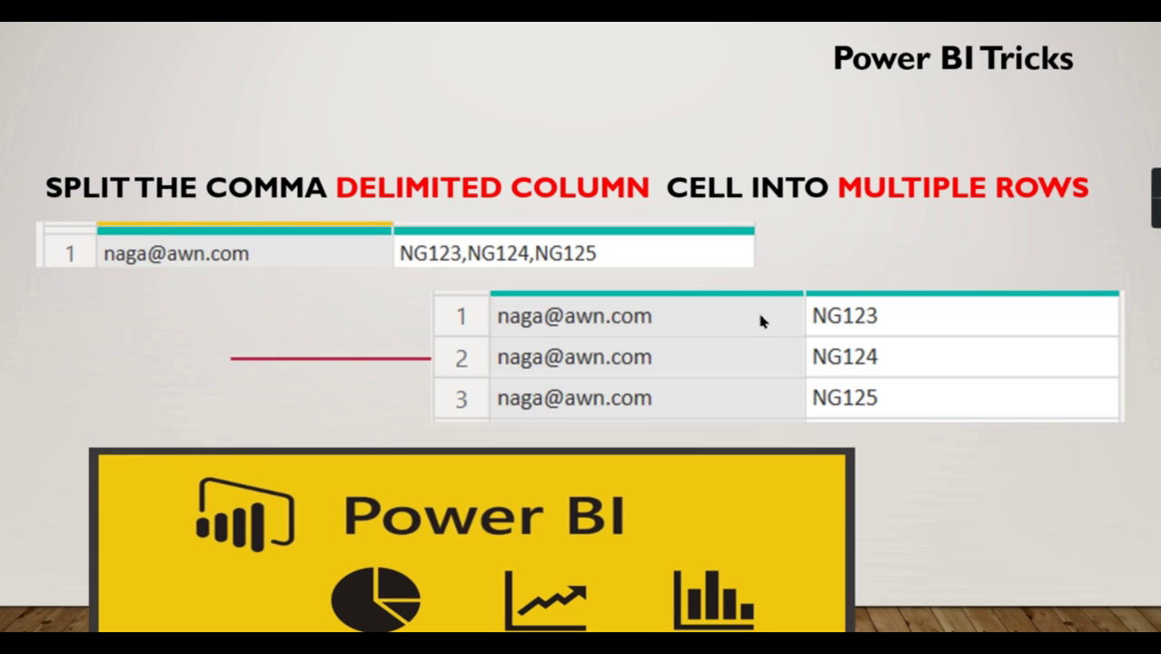
{"action": "key", "text": "Escape"}
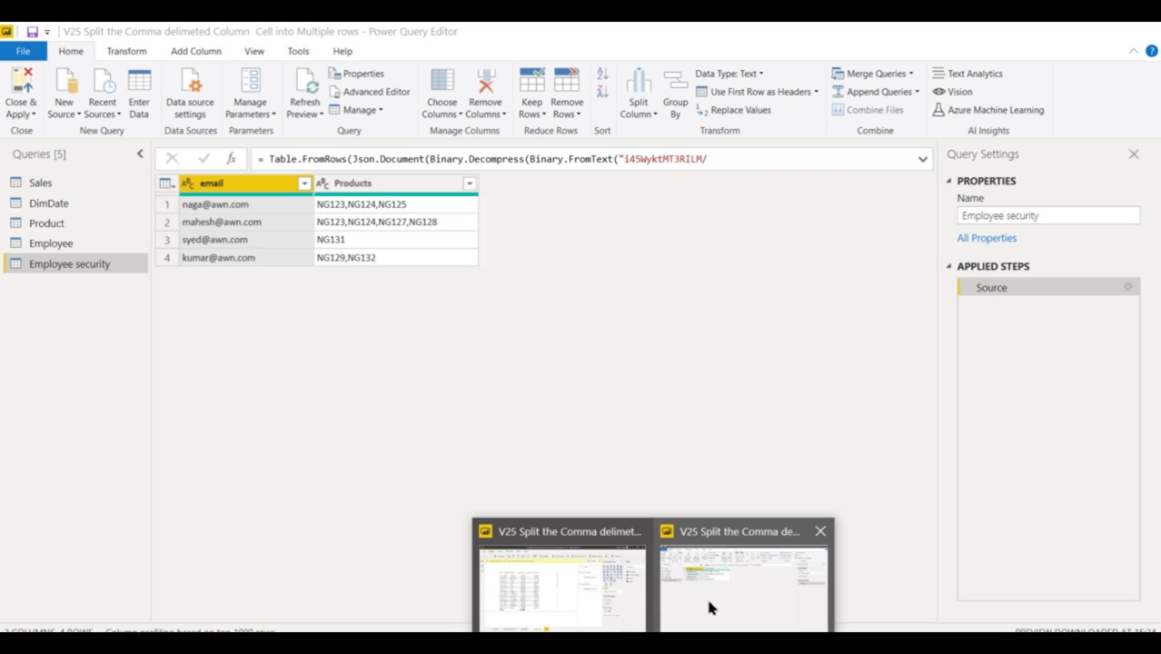
Step: Switch to the Power Query Editor window showing the Employee security query
{"action": "left_click", "coordinate": [711, 607]}
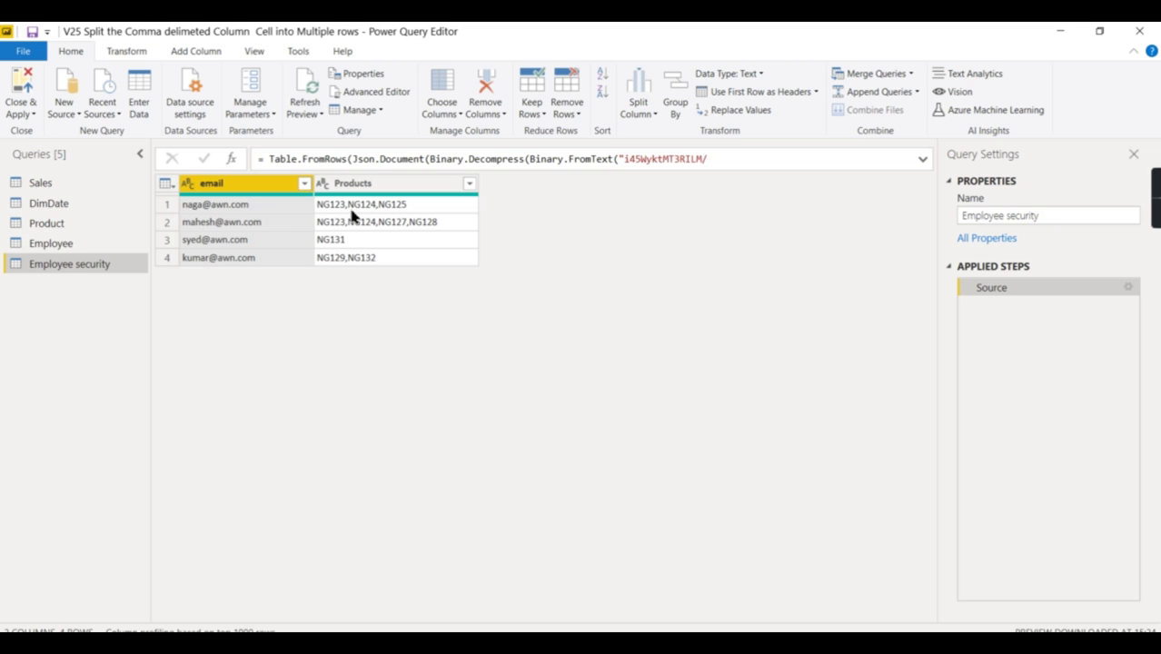
{"action": "left_click", "coordinate": [78, 188]}
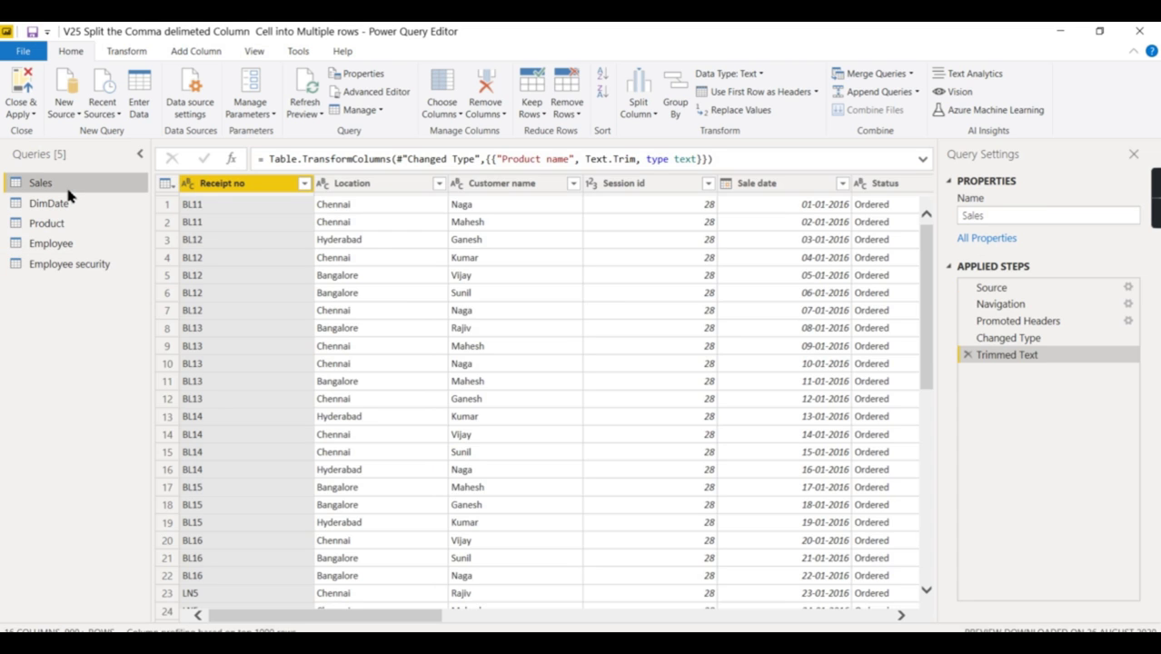
{"action": "left_click", "coordinate": [68, 206]}
{"action": "left_click", "coordinate": [72, 225]}
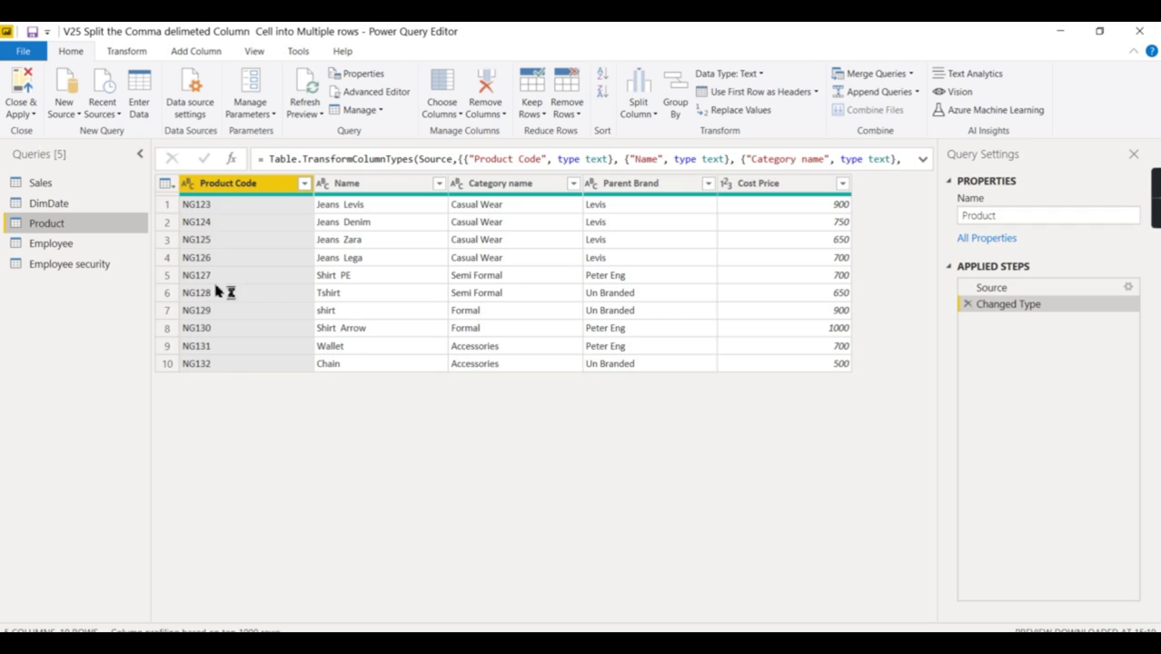
{"action": "left_click", "coordinate": [72, 247]}
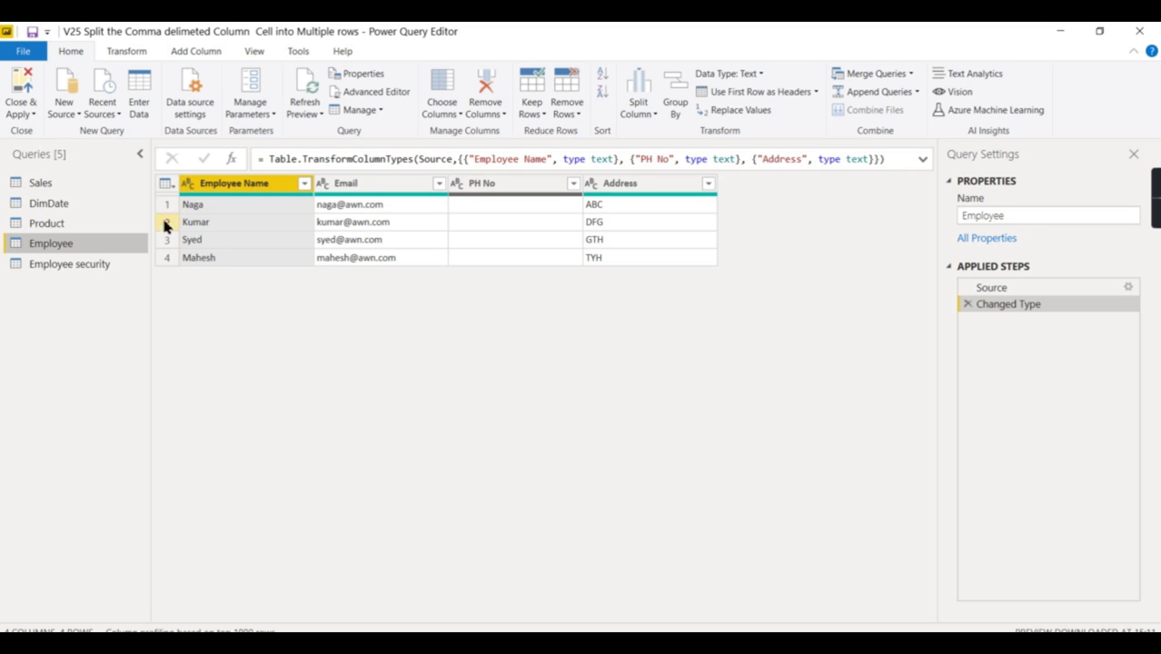
{"action": "left_click", "coordinate": [68, 266]}
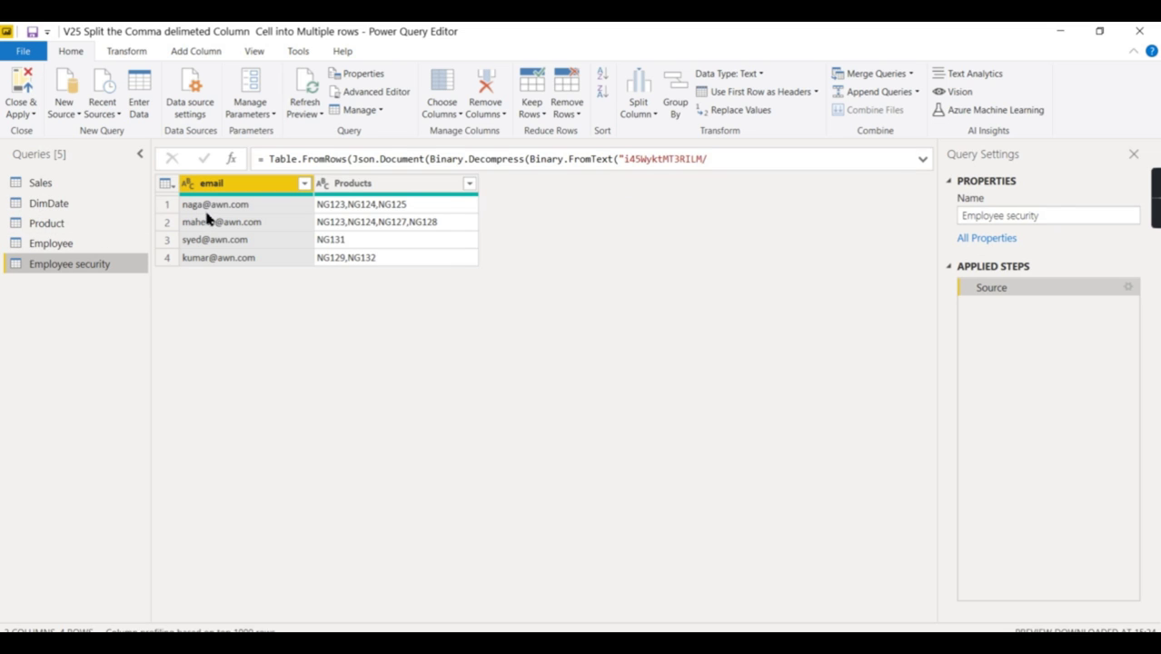
{"action": "left_click", "coordinate": [91, 243]}
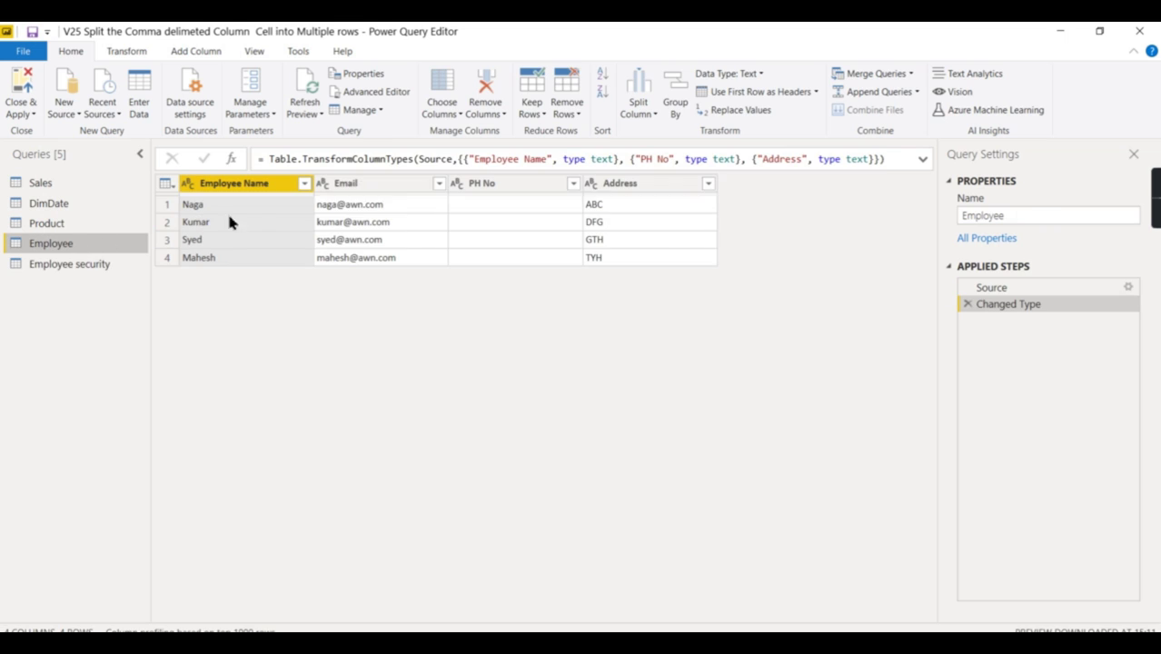
{"action": "left_click", "coordinate": [64, 264]}
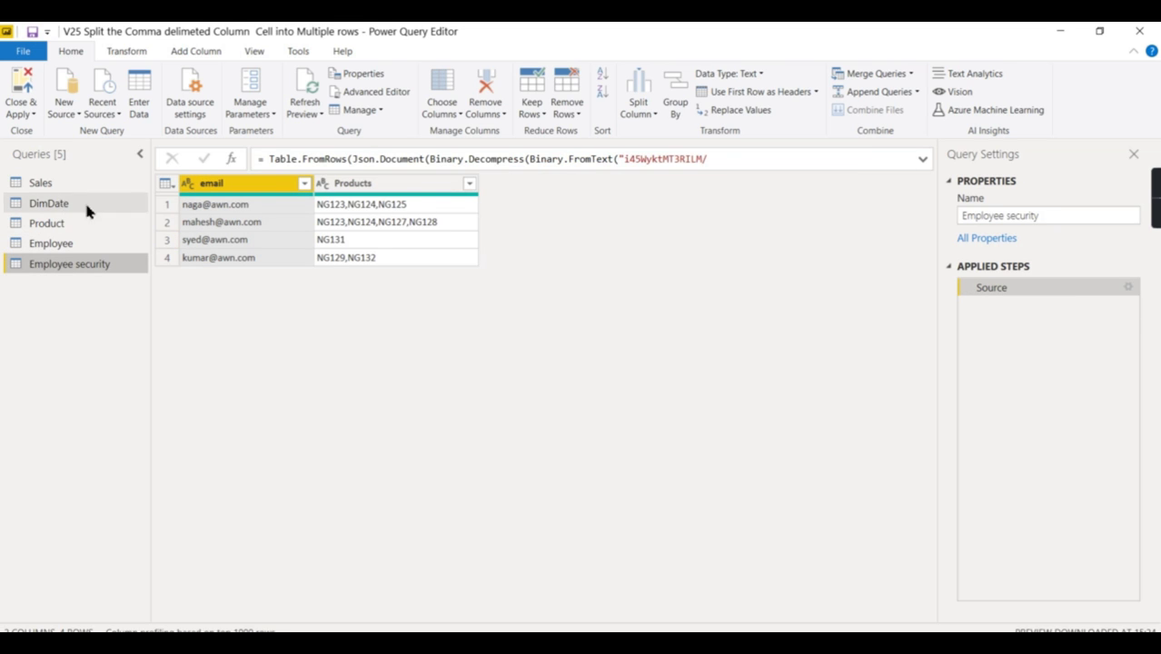
{"action": "left_click", "coordinate": [50, 224]}
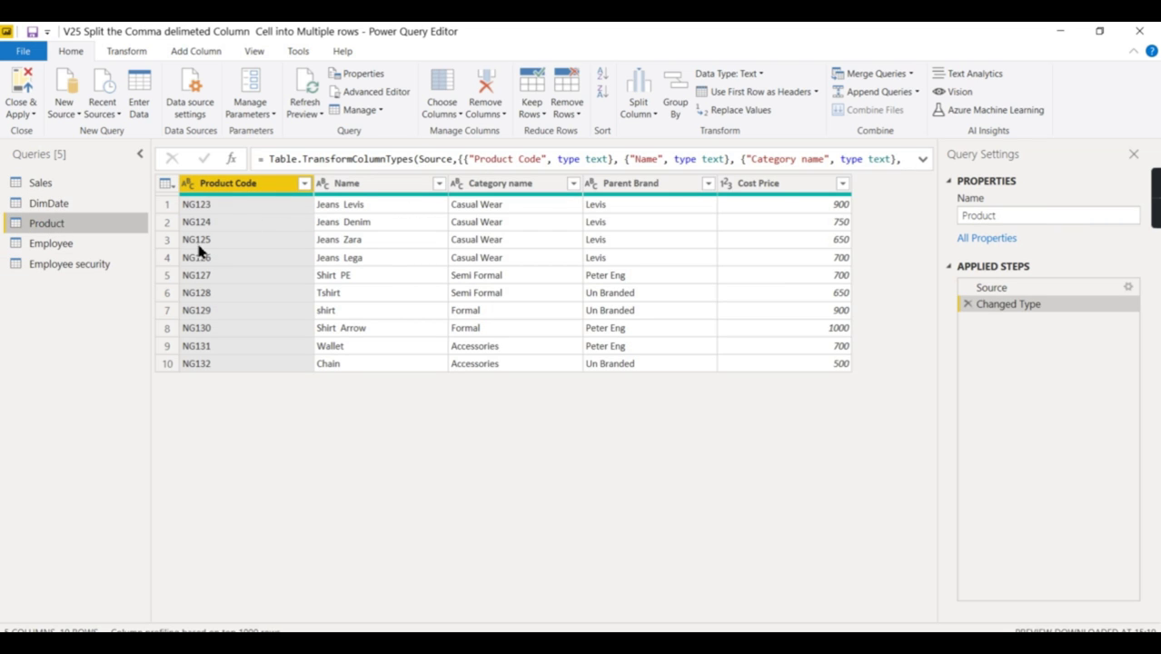
{"action": "left_click", "coordinate": [219, 243]}
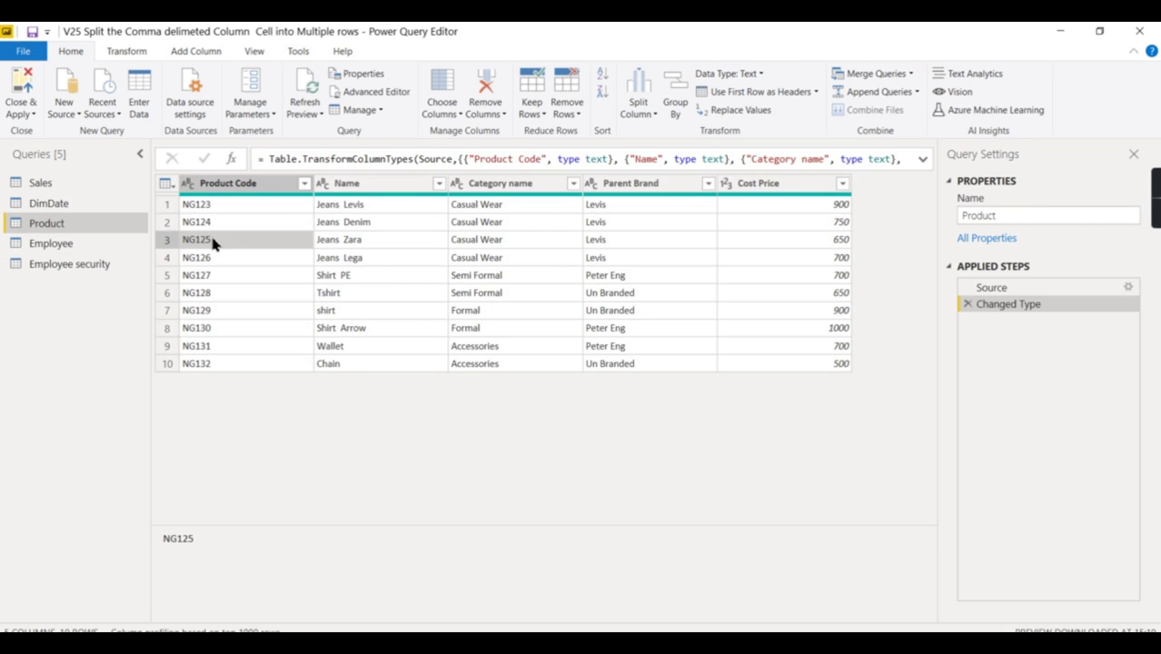
{"action": "left_click", "coordinate": [36, 265]}
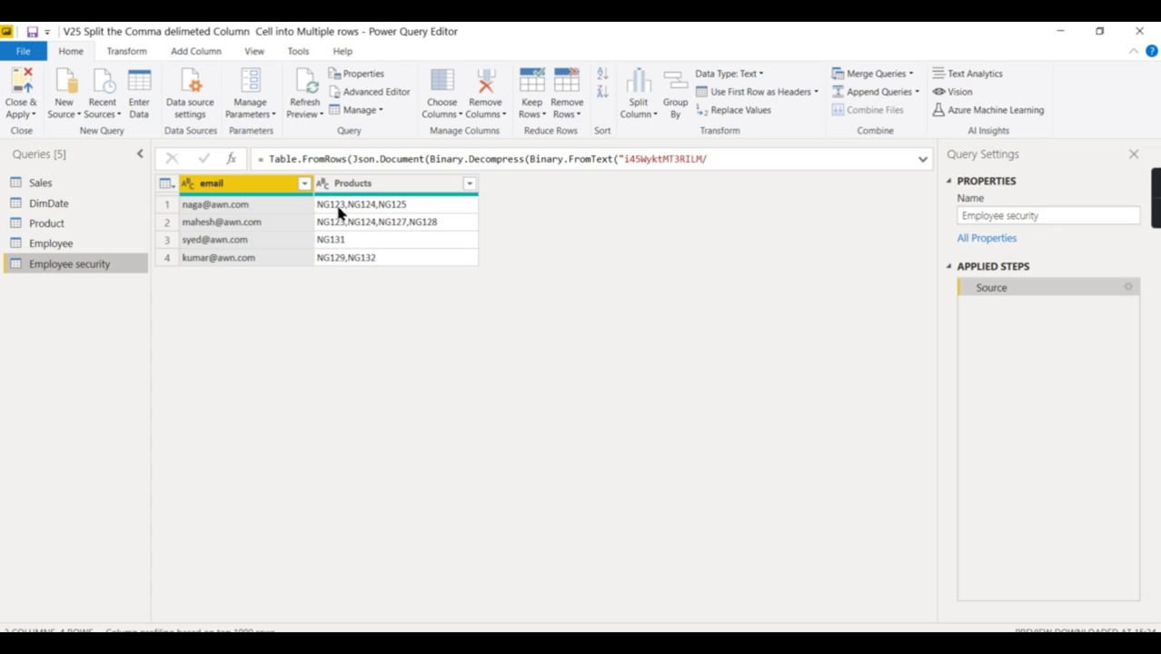
{"action": "left_click", "coordinate": [91, 222]}
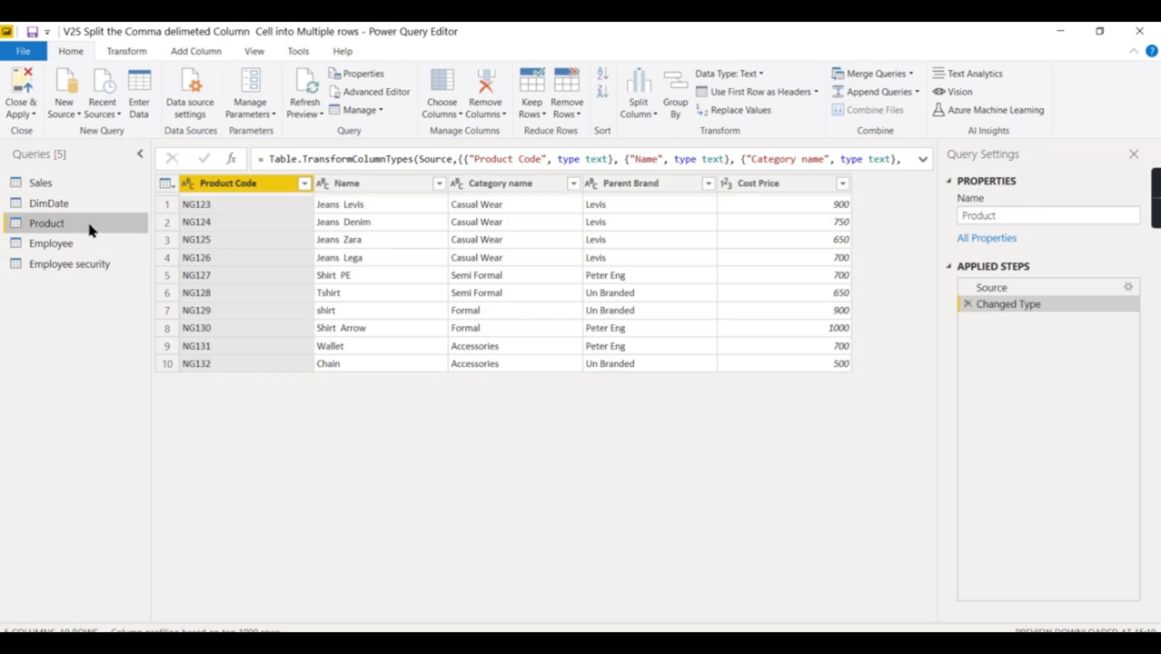
{"action": "left_click", "coordinate": [85, 264]}
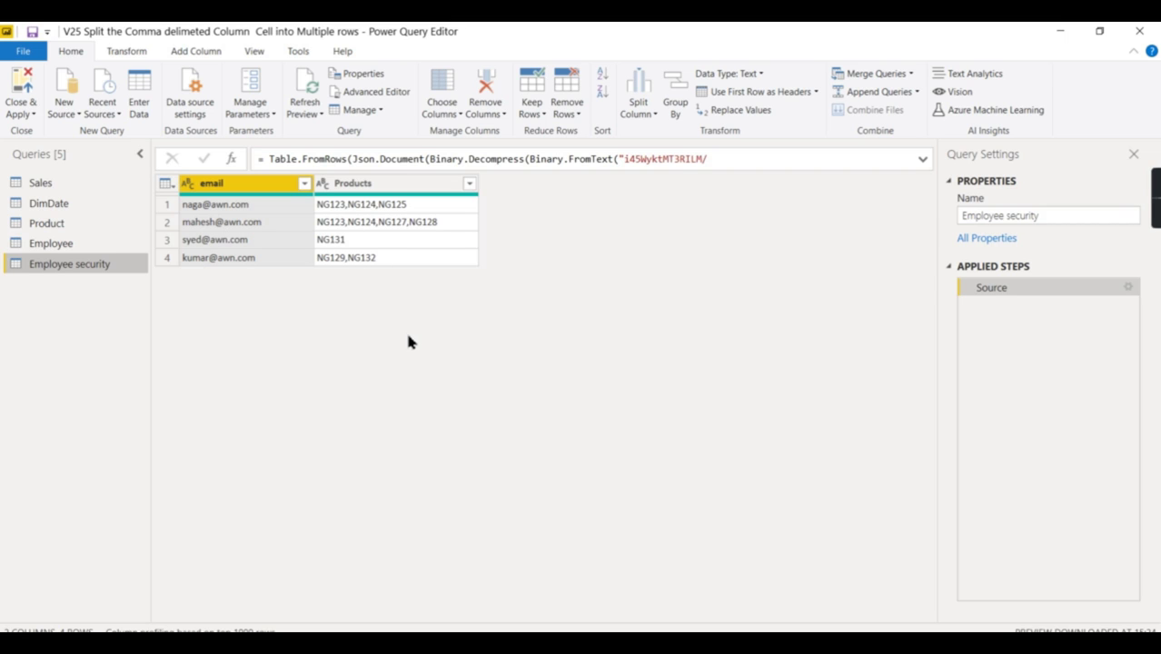
Step: Split the Products column by comma at each occurrence into Products.1 through Products.4
{"action": "left_click", "coordinate": [374, 185]}
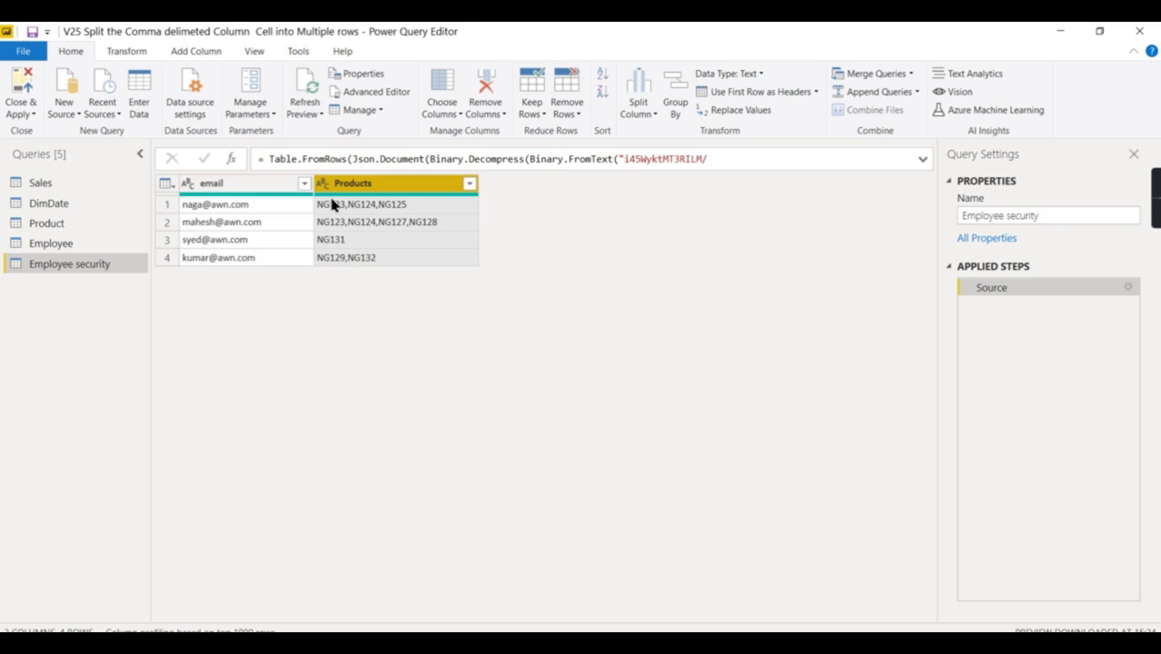
{"action": "right_click", "coordinate": [395, 187]}
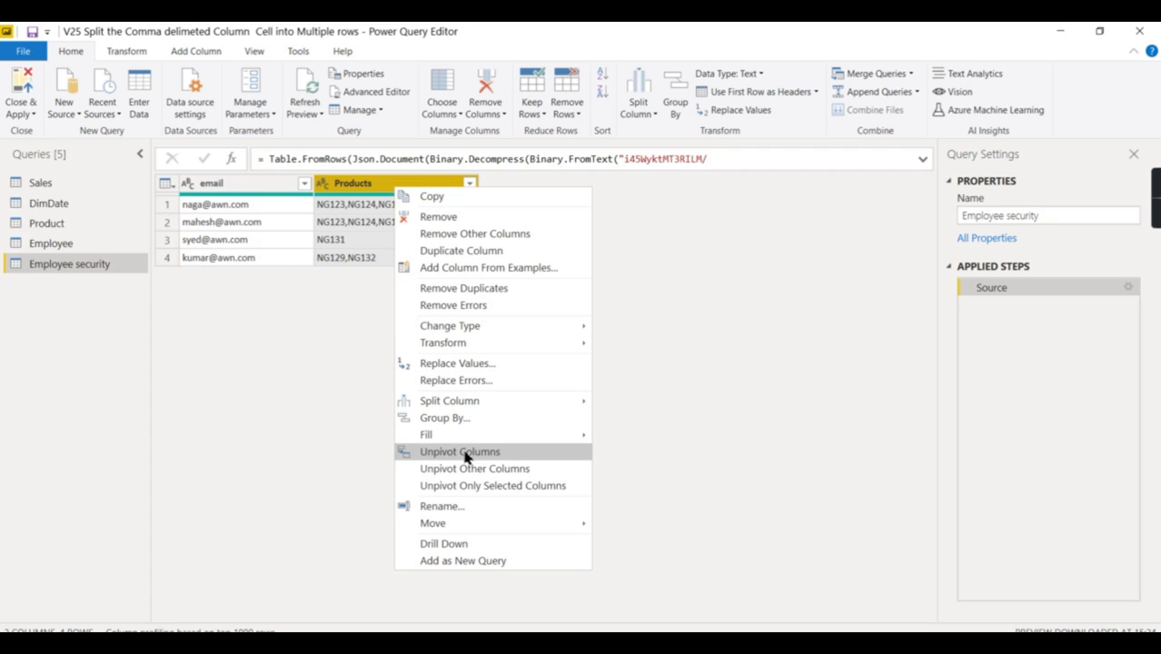
{"action": "mouse_move", "coordinate": [442, 409]}
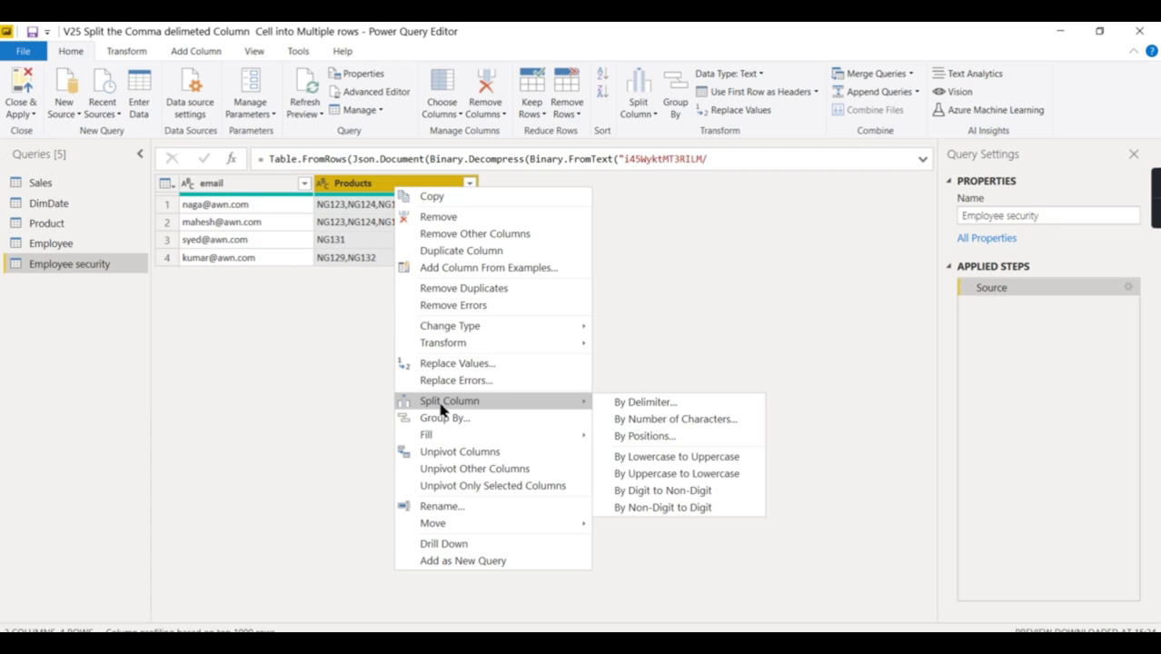
{"action": "left_click", "coordinate": [627, 402]}
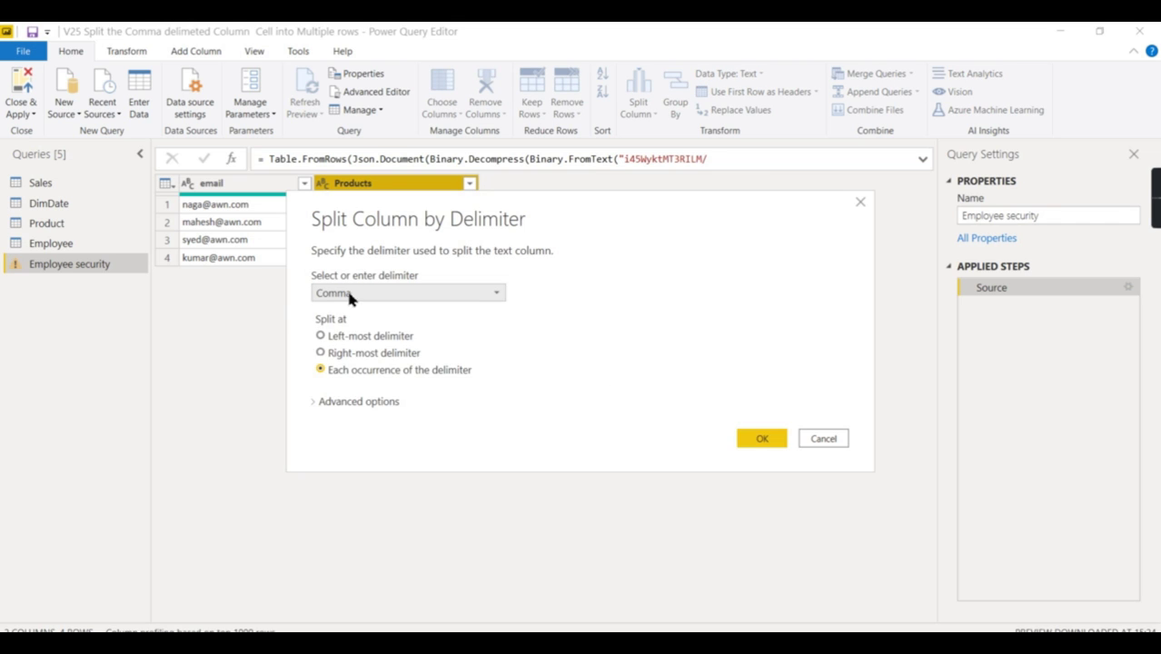
{"action": "left_click", "coordinate": [759, 438]}
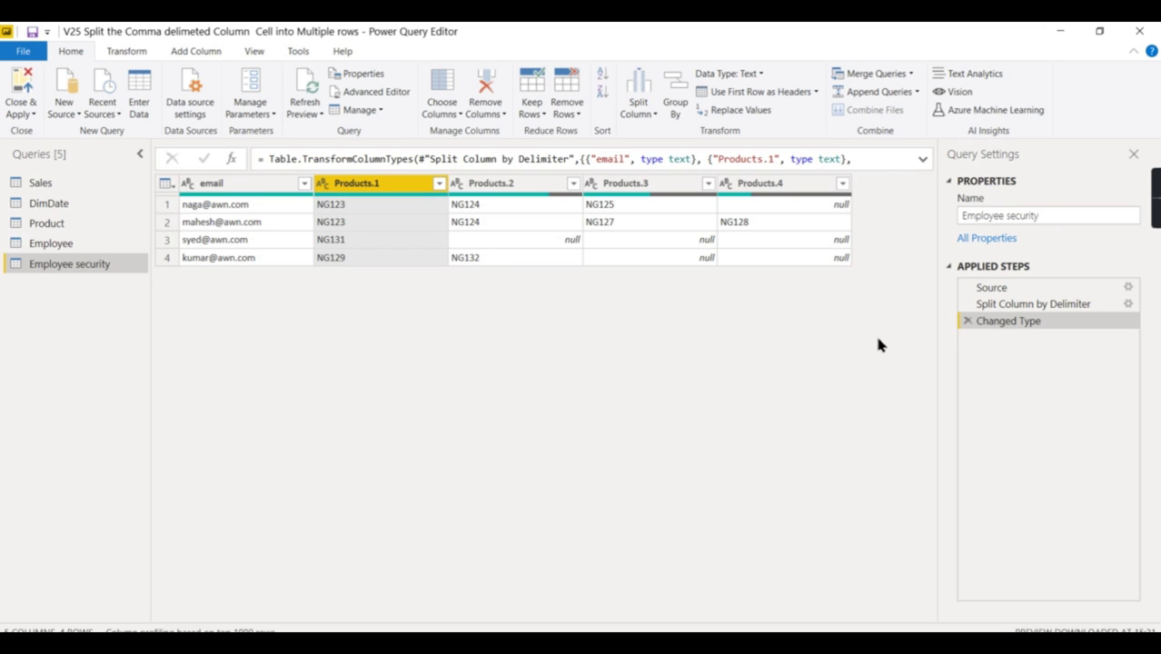
Step: Unpivot every column except email, producing Attribute and Value columns across 10 rows
{"action": "left_click", "coordinate": [755, 186], "text": "shift"}
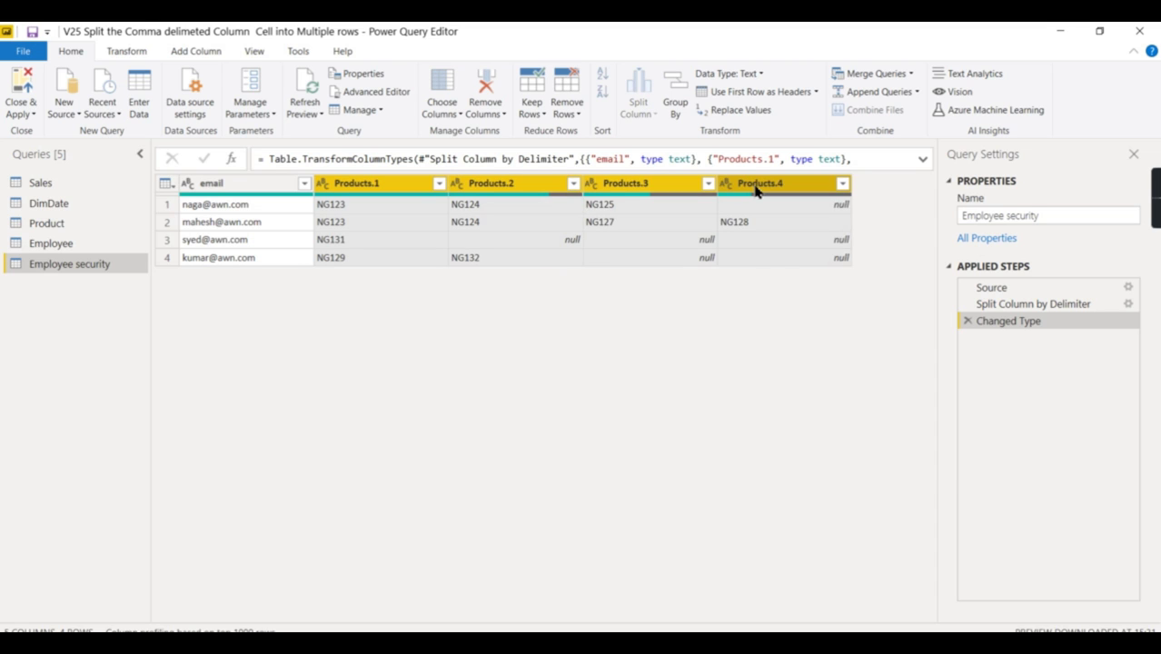
{"action": "right_click", "coordinate": [755, 188]}
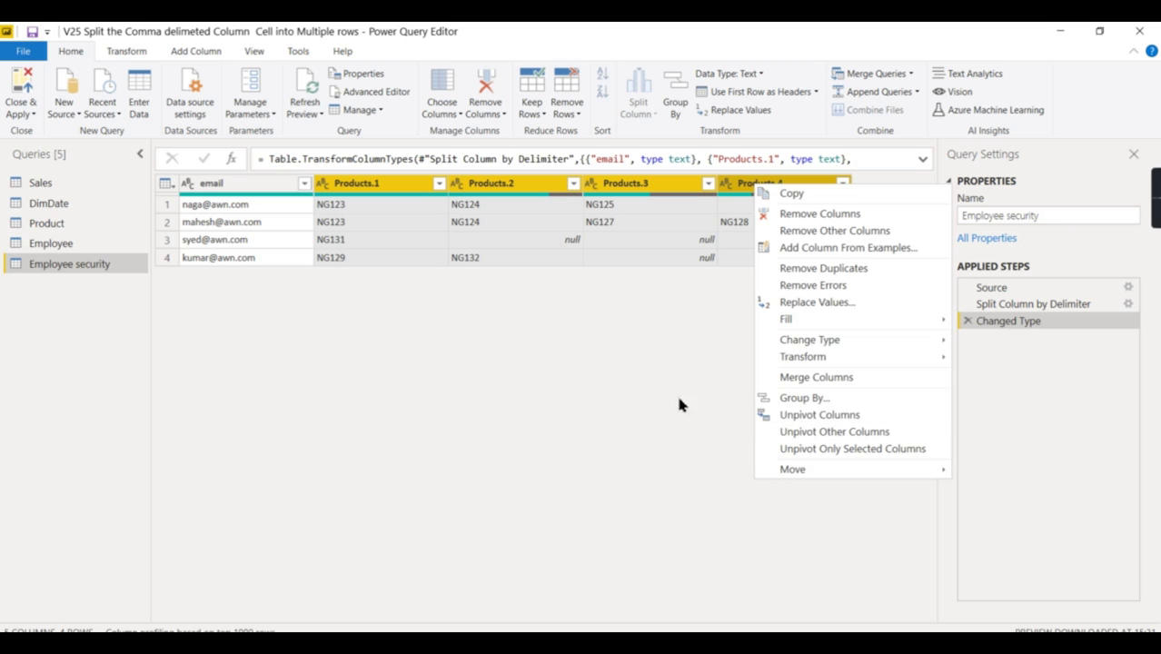
{"action": "left_click", "coordinate": [507, 388]}
{"action": "left_click", "coordinate": [216, 187]}
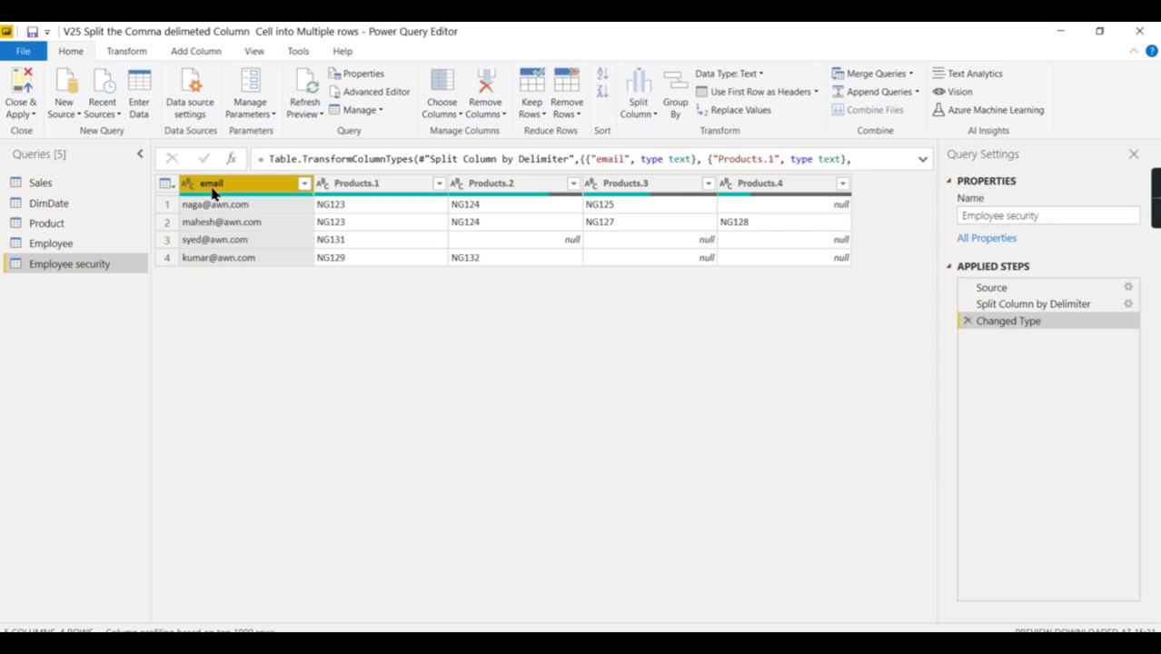
{"action": "right_click", "coordinate": [209, 188]}
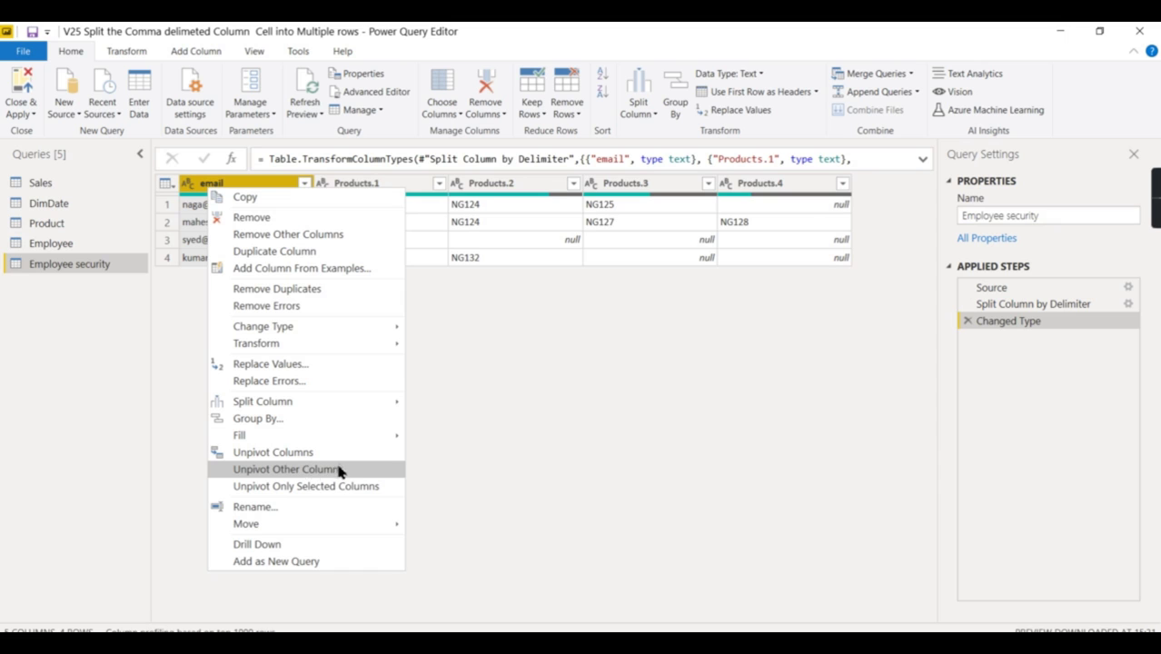
{"action": "left_click", "coordinate": [468, 449]}
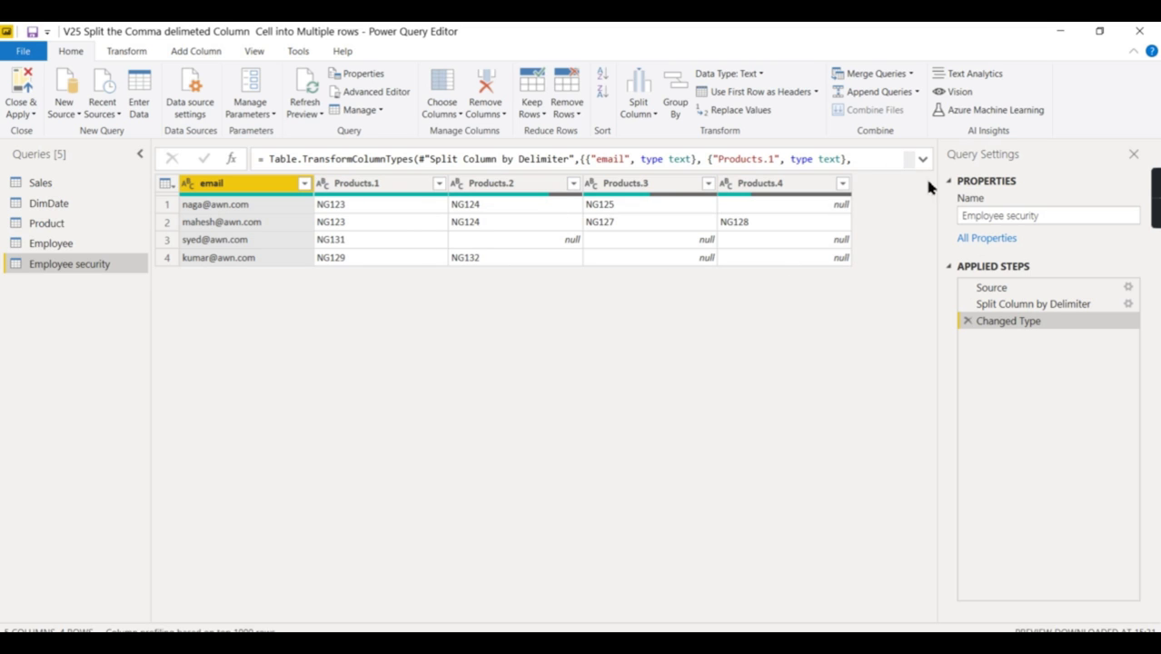
{"action": "left_click", "coordinate": [384, 184]}
{"action": "left_click", "coordinate": [755, 186], "text": "shift"}
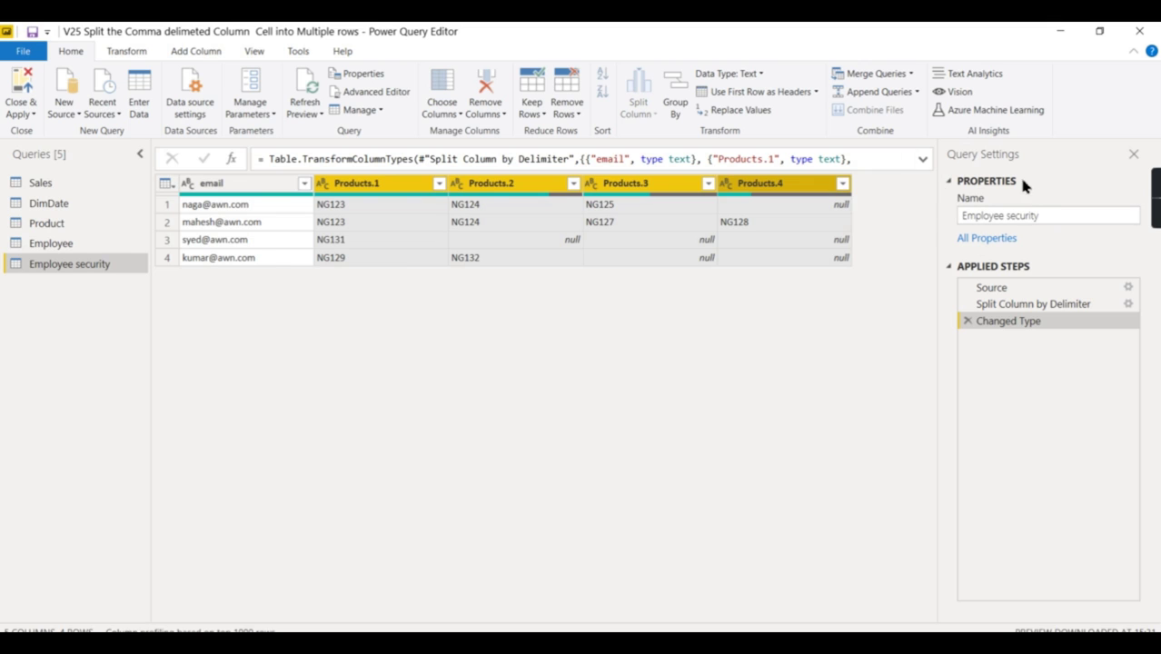
{"action": "left_click", "coordinate": [237, 188]}
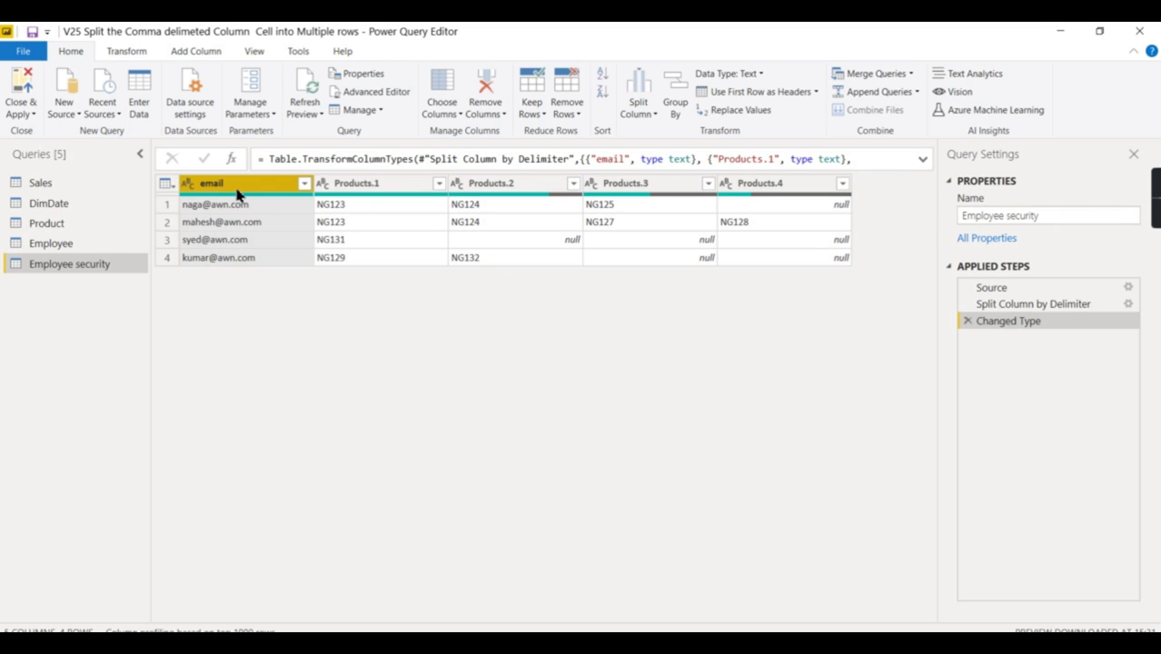
{"action": "right_click", "coordinate": [234, 192]}
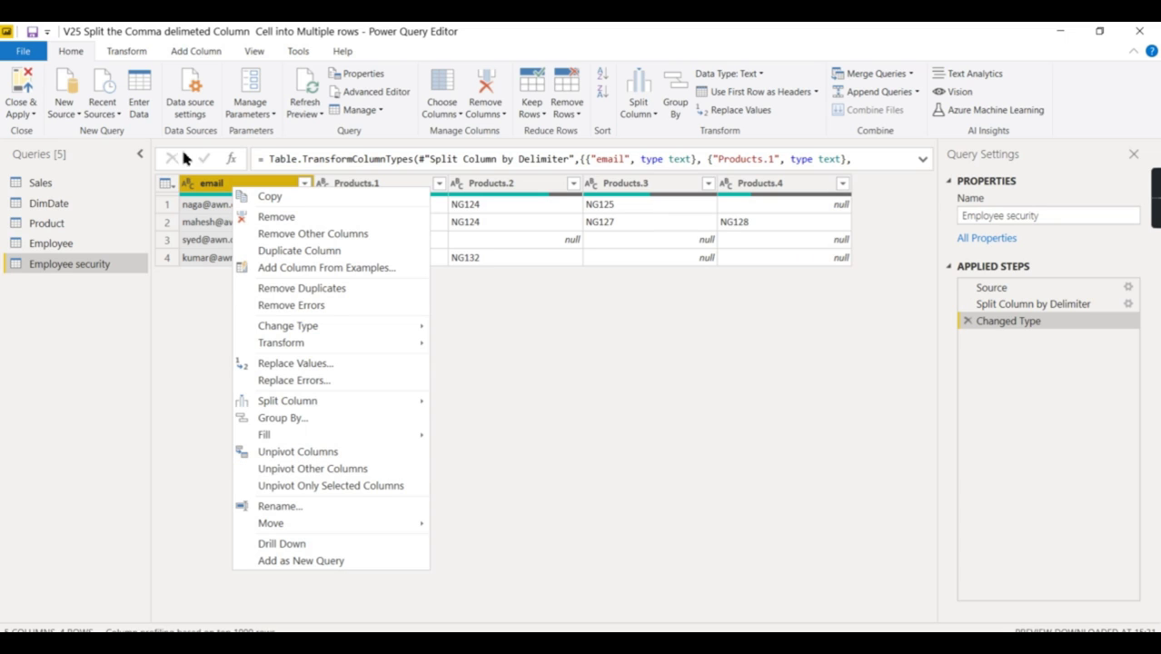
{"action": "left_click", "coordinate": [315, 469]}
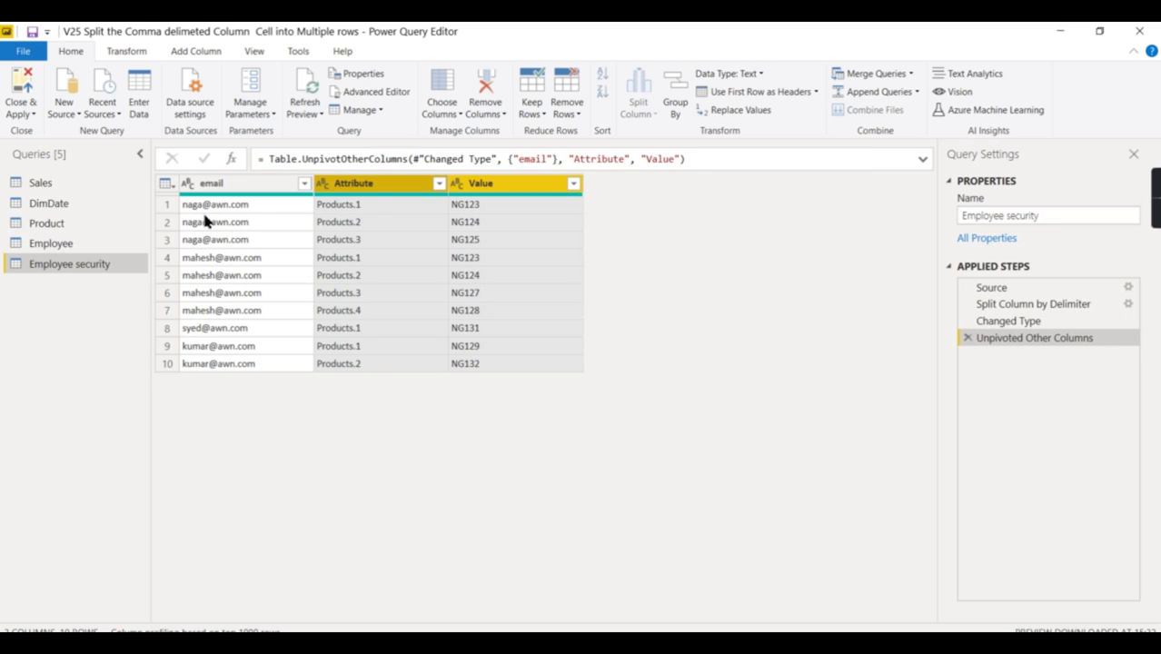
Step: Remove the Attribute column from the unpivoted table
{"action": "left_click", "coordinate": [197, 274]}
{"action": "left_click", "coordinate": [197, 293]}
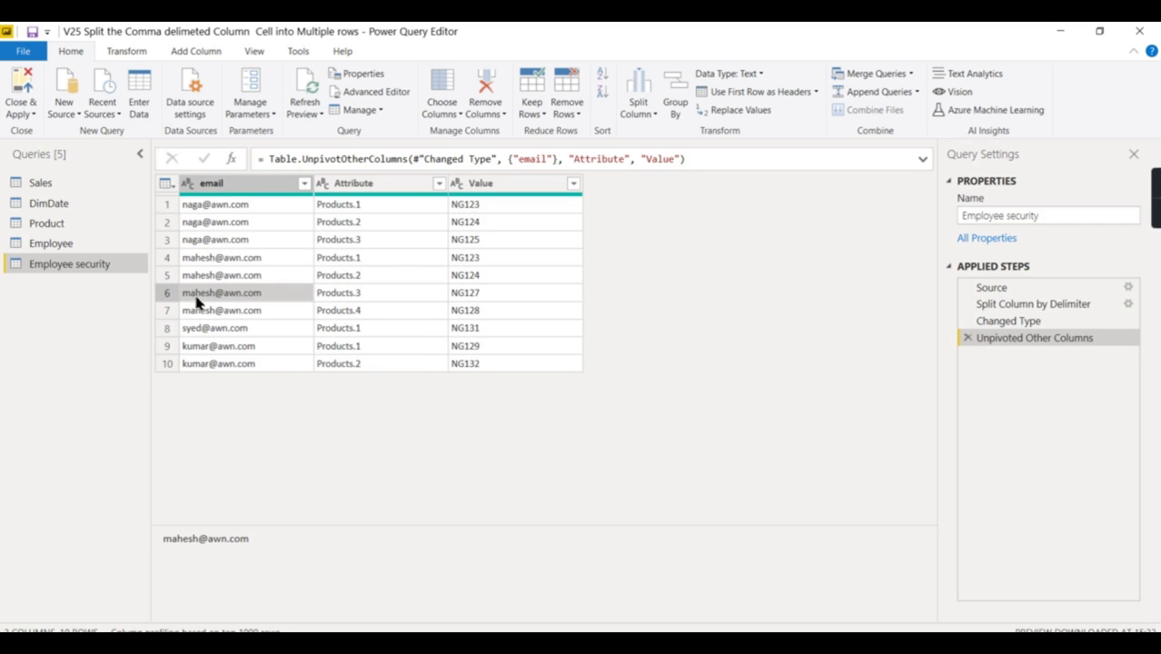
{"action": "left_click", "coordinate": [207, 310]}
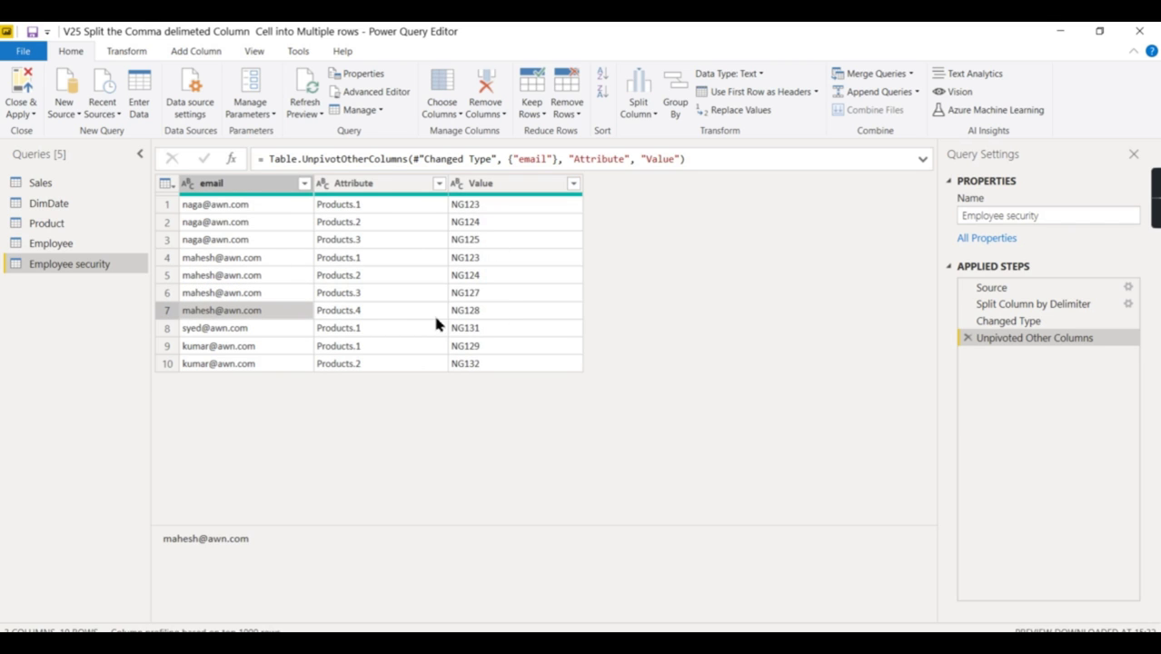
{"action": "left_click", "coordinate": [370, 187]}
{"action": "right_click", "coordinate": [370, 186]}
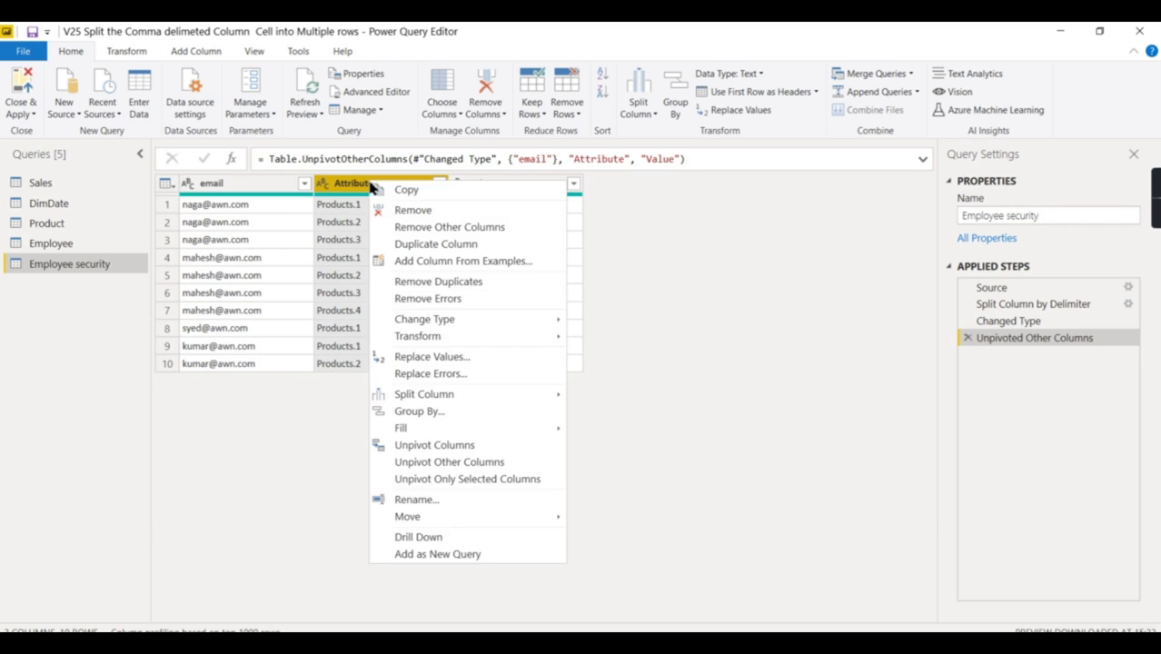
{"action": "key", "text": "Escape"}
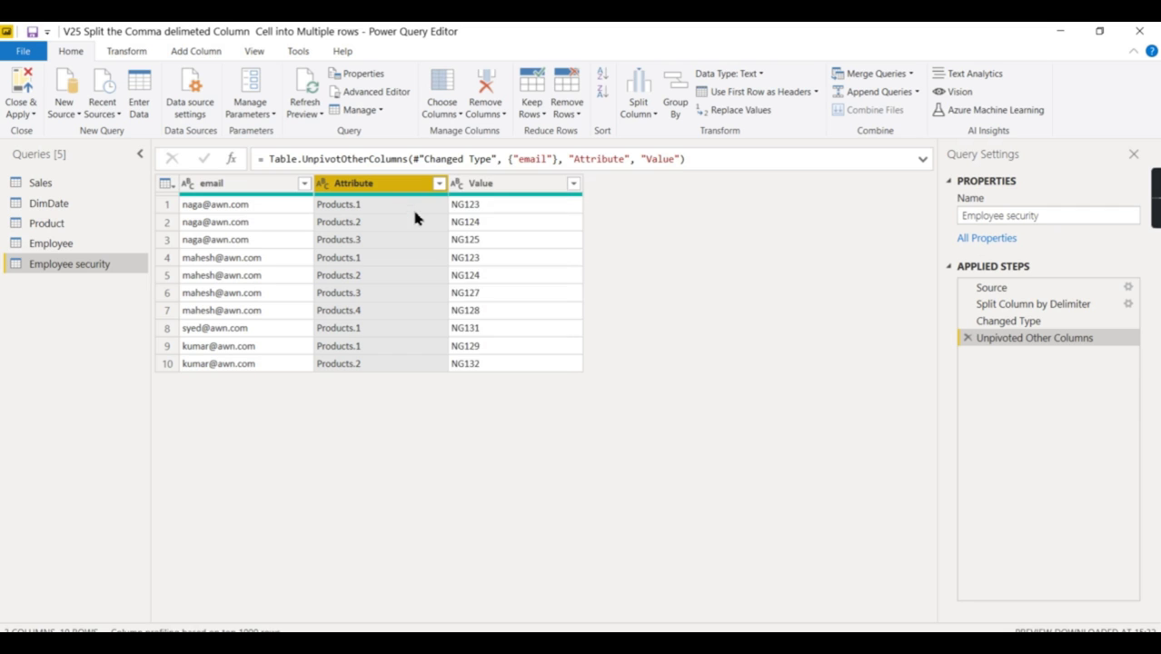
{"action": "key", "text": "Delete"}
Step: Rename the Value column to ProductAccess
{"action": "double_click", "coordinate": [393, 185]}
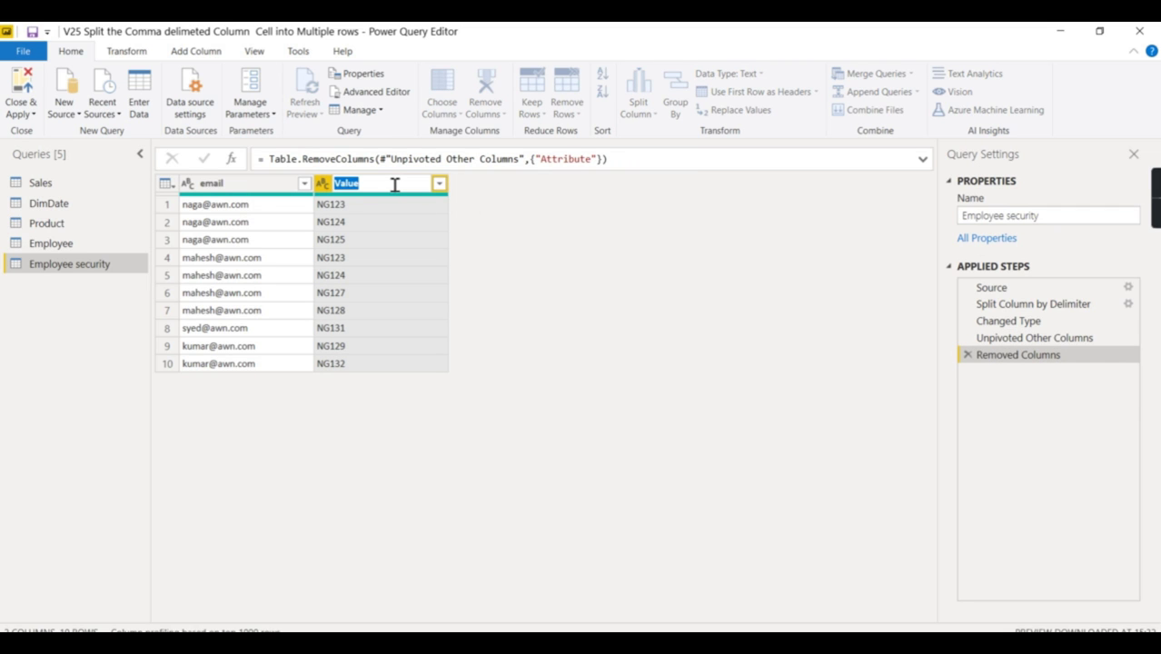
{"action": "type", "text": "ProductAccess"}
{"action": "key", "text": "Return"}
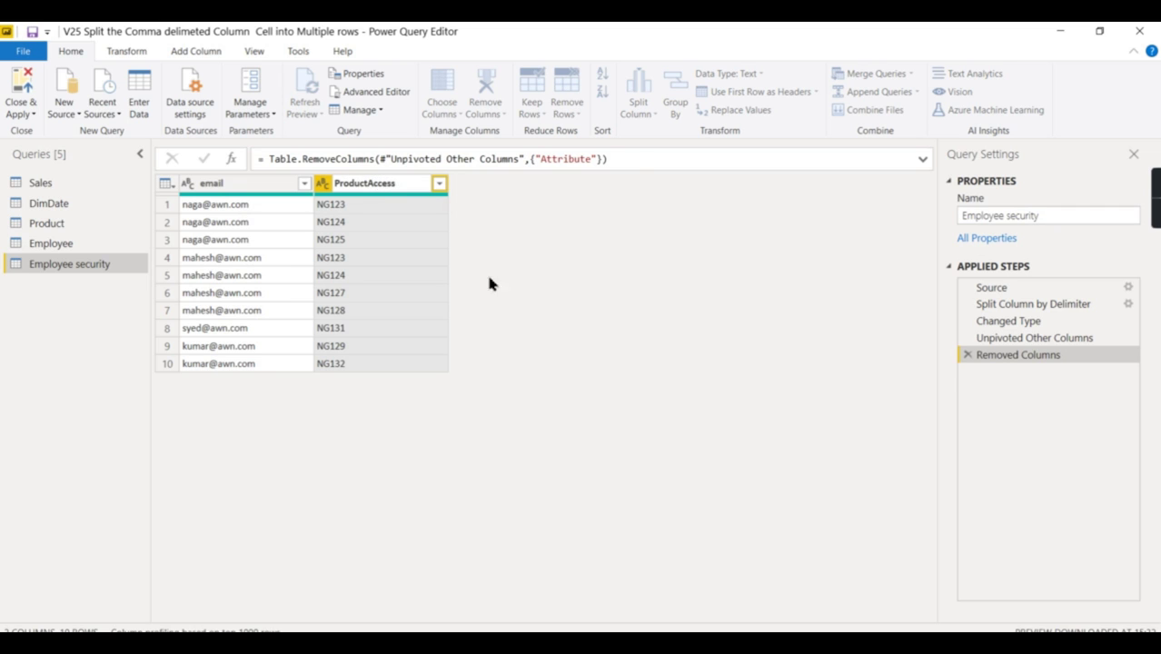